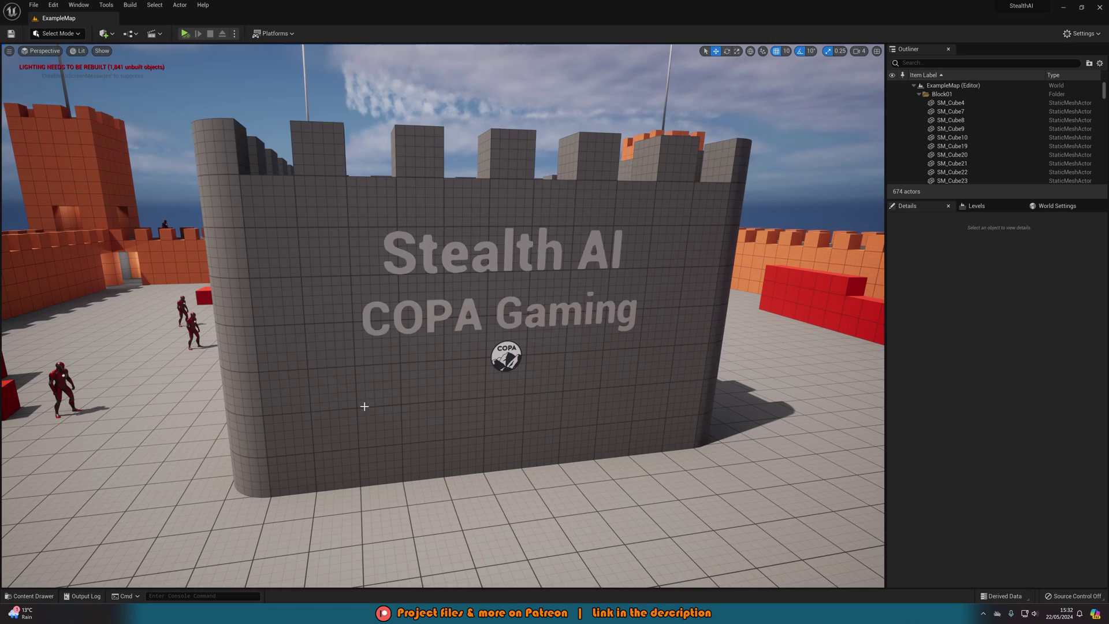
Turn off game view to show the editor markers and inspect the AI settings of an enemy near the castle
key(g)
right_drag(364, 406, 381, 474)
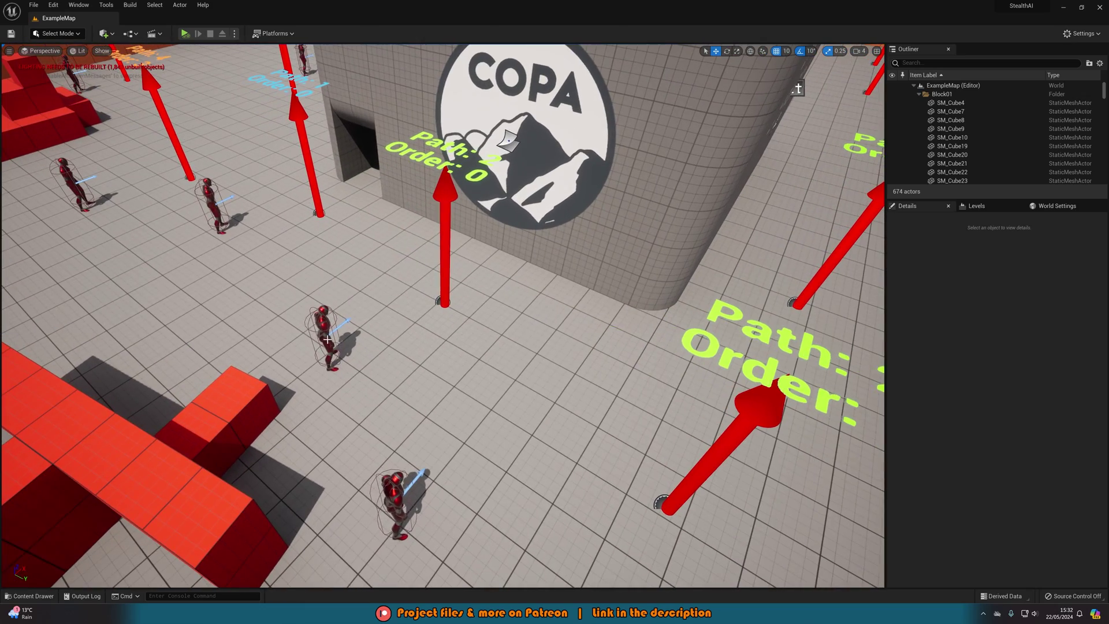
click(325, 334)
scroll(936, 511, down, 3)
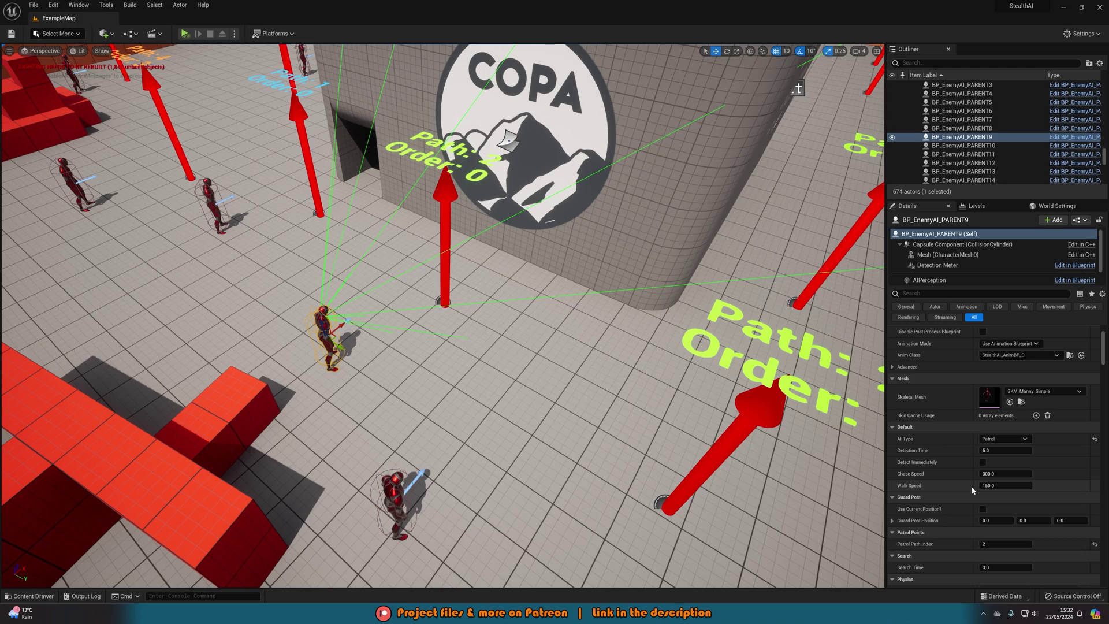
Place a BP_PatrolPoint on the floor beside the orange wall, near the cart, and set its Patrol Path Index to 20
right_drag(664, 375, 416, 315)
key(w)
key(s)
key(w)
key(ctrl+space)
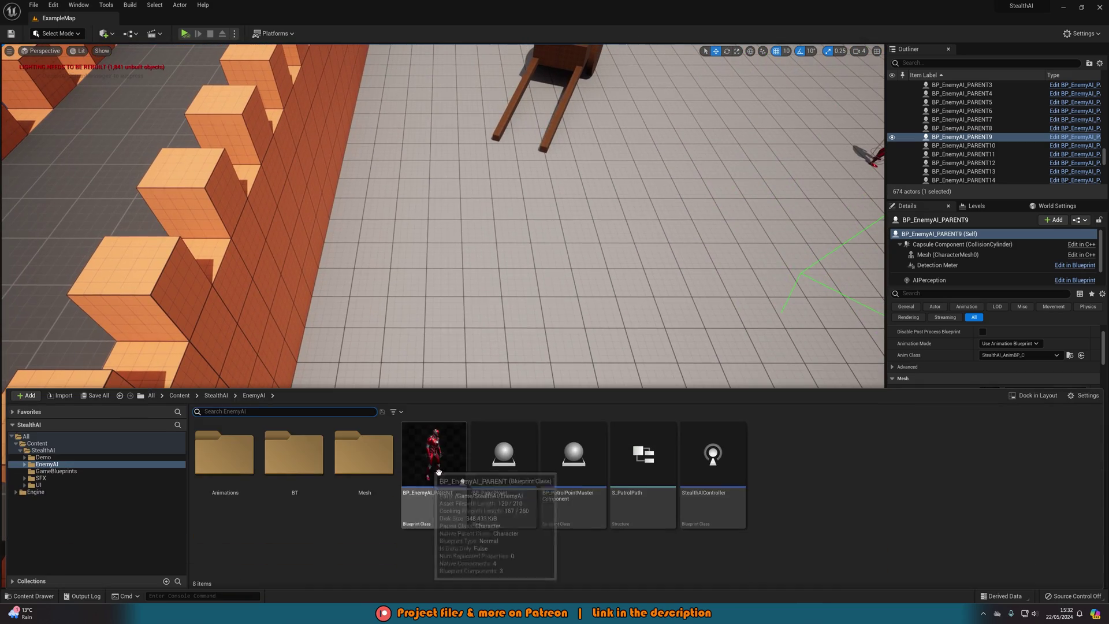
drag(504, 468, 450, 458)
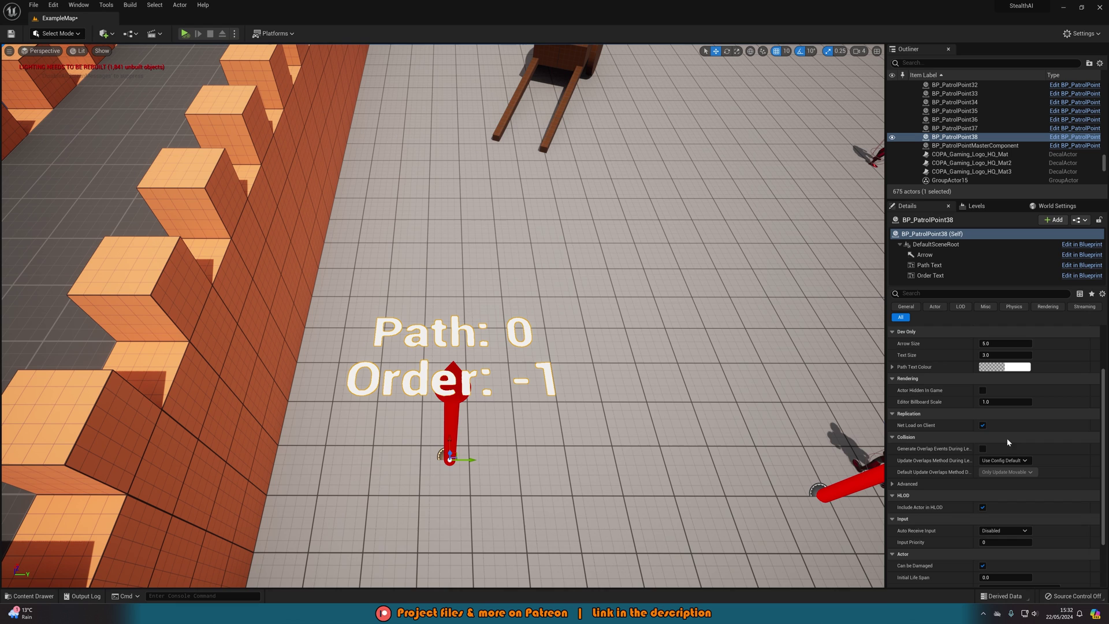
scroll(957, 462, up, 3)
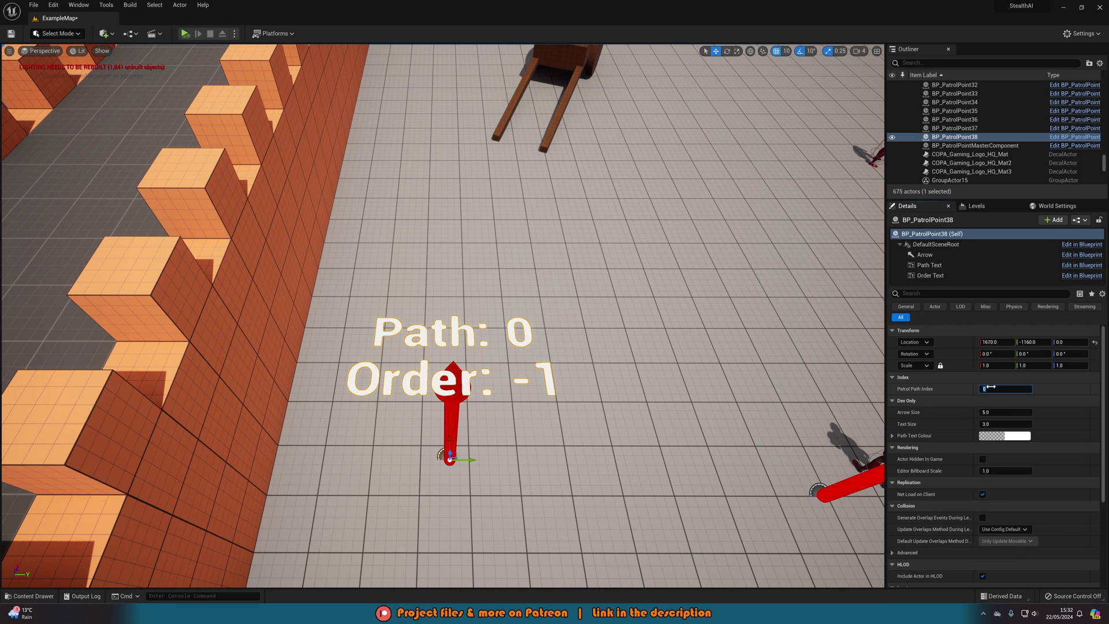
text(20)
key(Return)
Duplicate the path 20 patrol point and move the copy along the wall to X 2230
right_drag(635, 358, 690, 425)
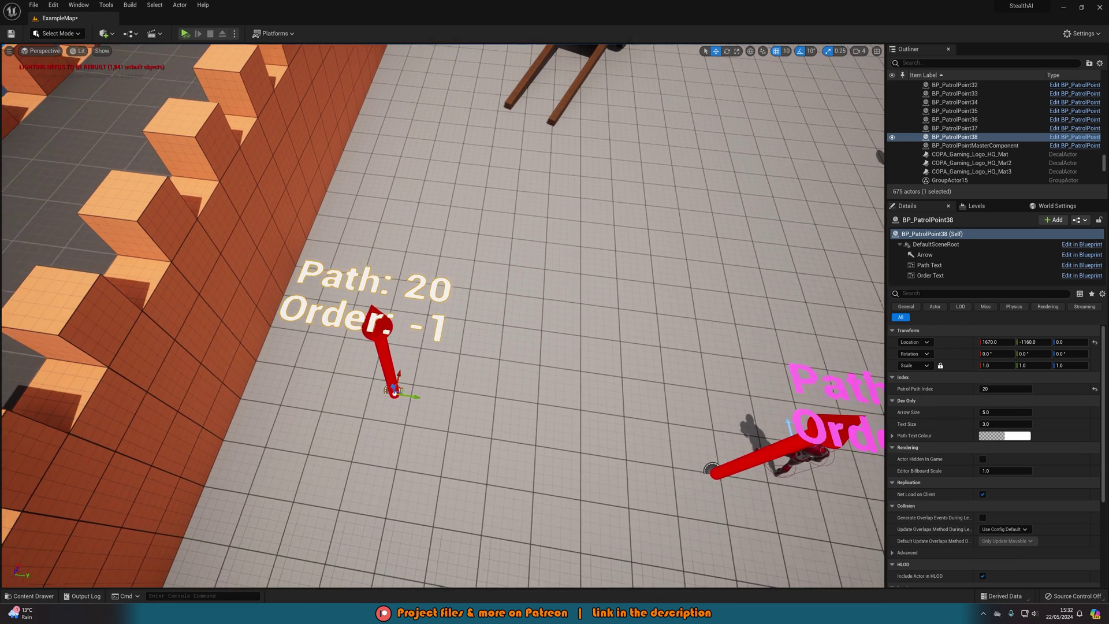
right_drag(508, 295, 502, 297)
alt+drag(369, 375, 416, 211)
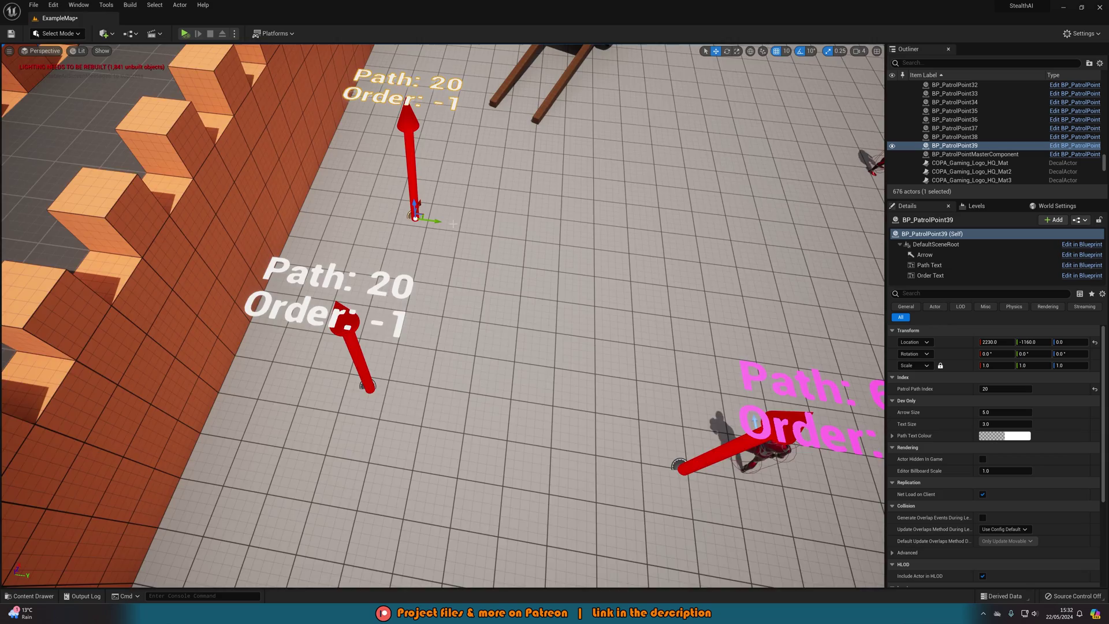
Refresh the BP_PatrolPointMasterComponent to assign the order of the new patrol points
right_drag(453, 223, 318, 293)
click(613, 114)
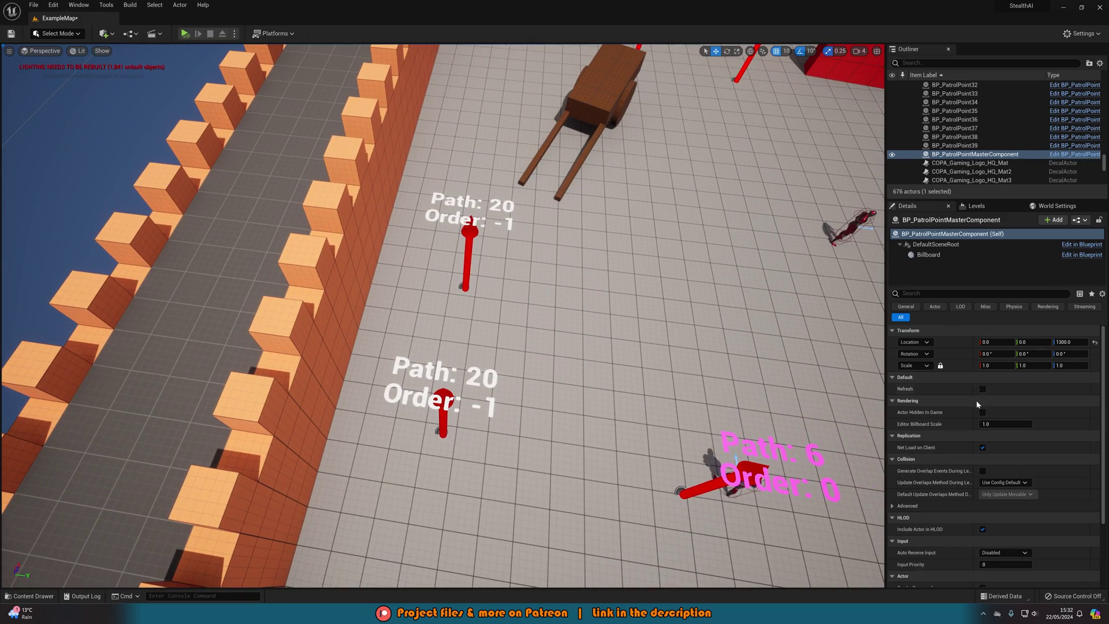
click(982, 389)
right_drag(409, 433, 409, 433)
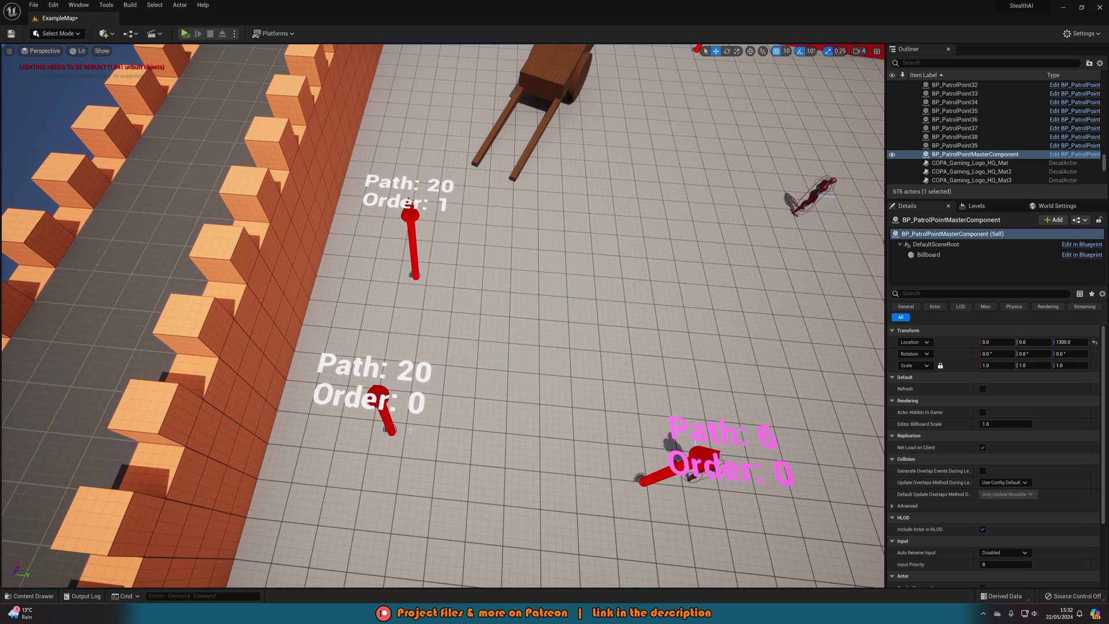
Place a BP_EnemyAI_PARENT enemy of AI type Patrol beside the first path 20 point and set its Patrol Path Index to 20
key(ctrl+space)
drag(505, 476, 354, 467)
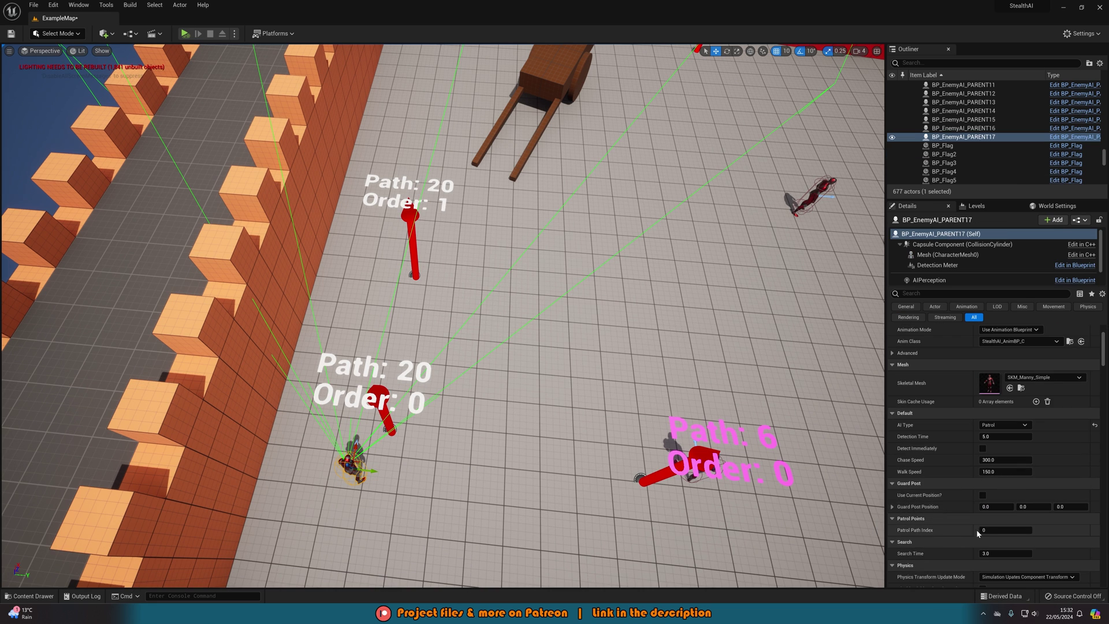
click(985, 530)
text(20)
key(Return)
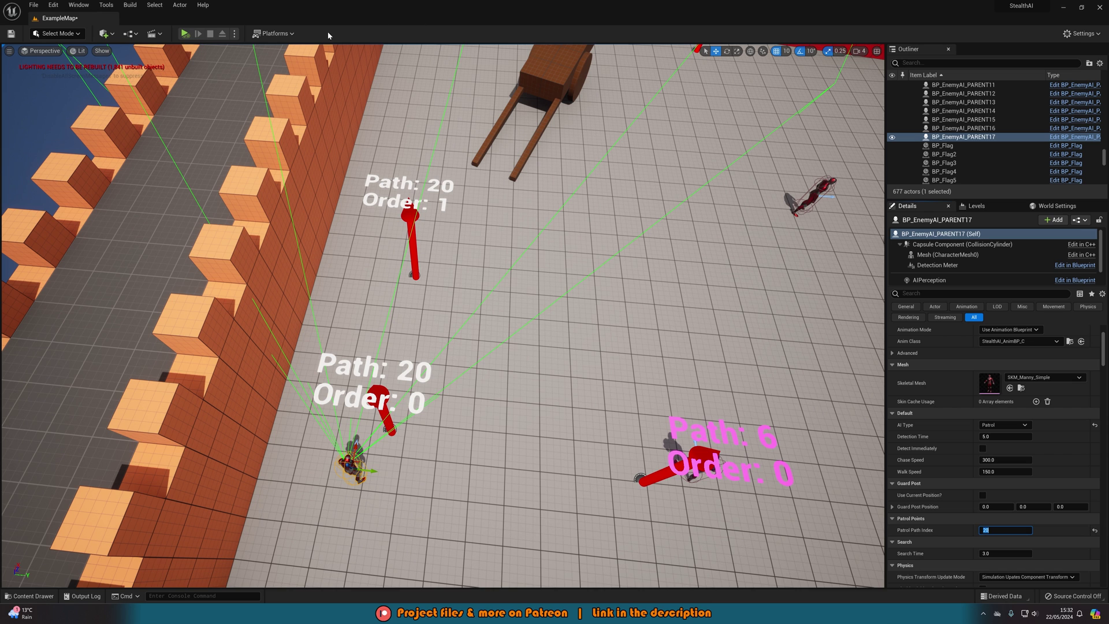
Simulate the level to watch the new enemy patrol path 20, and stop the simulation
key(alt+s)
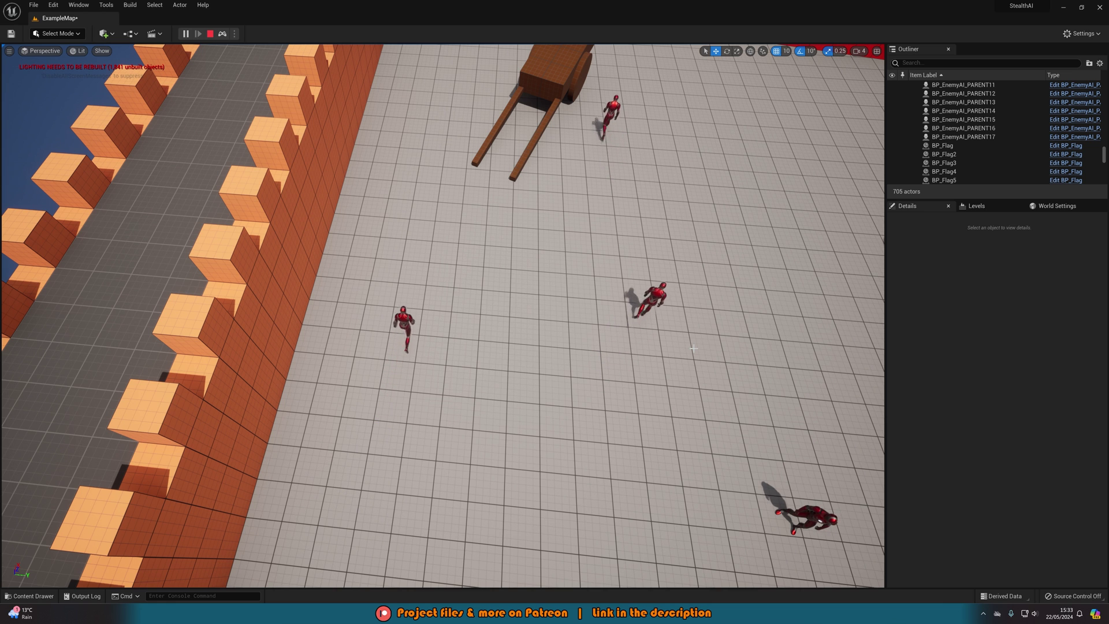
click(592, 357)
key(Escape)
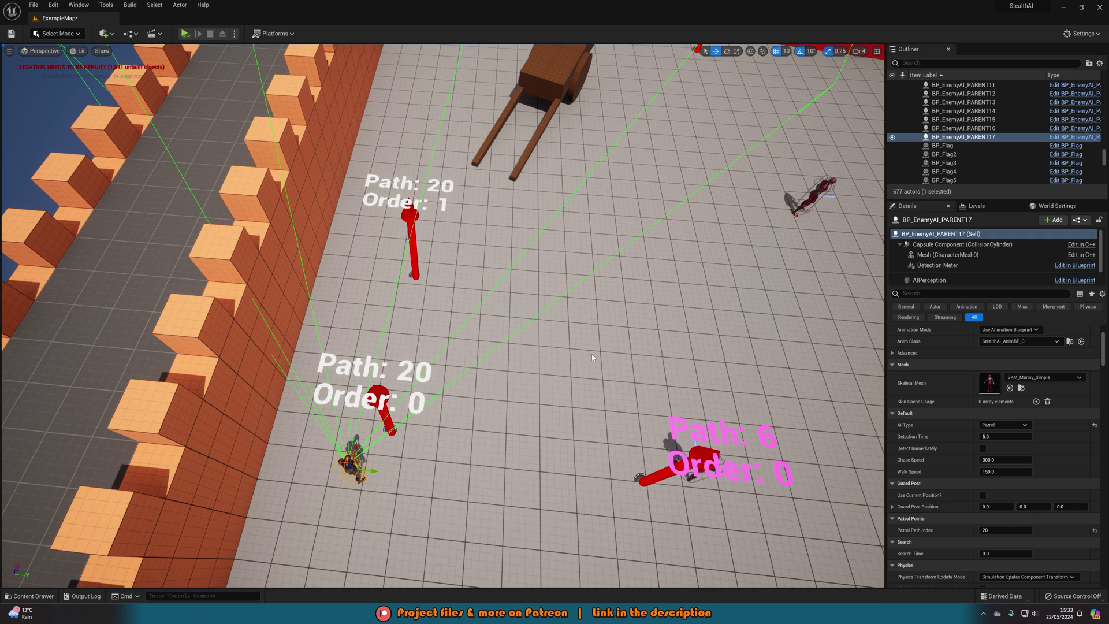
Play the level in the viewport, run the character past the enemies and red blocks, and end the session
right_drag(543, 351, 630, 270)
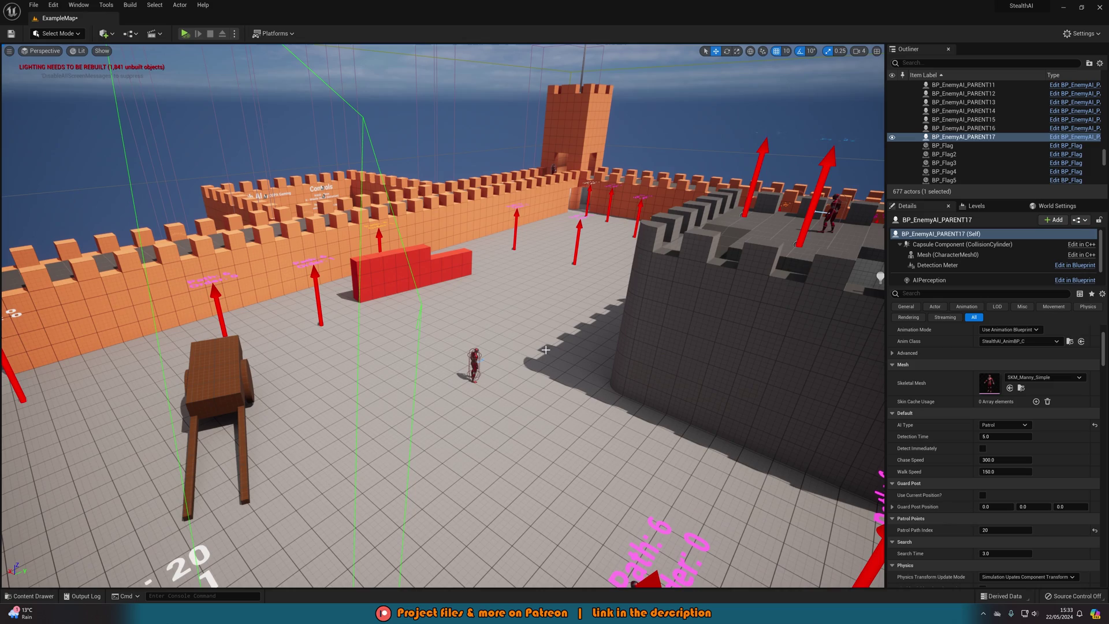
click(234, 33)
click(266, 58)
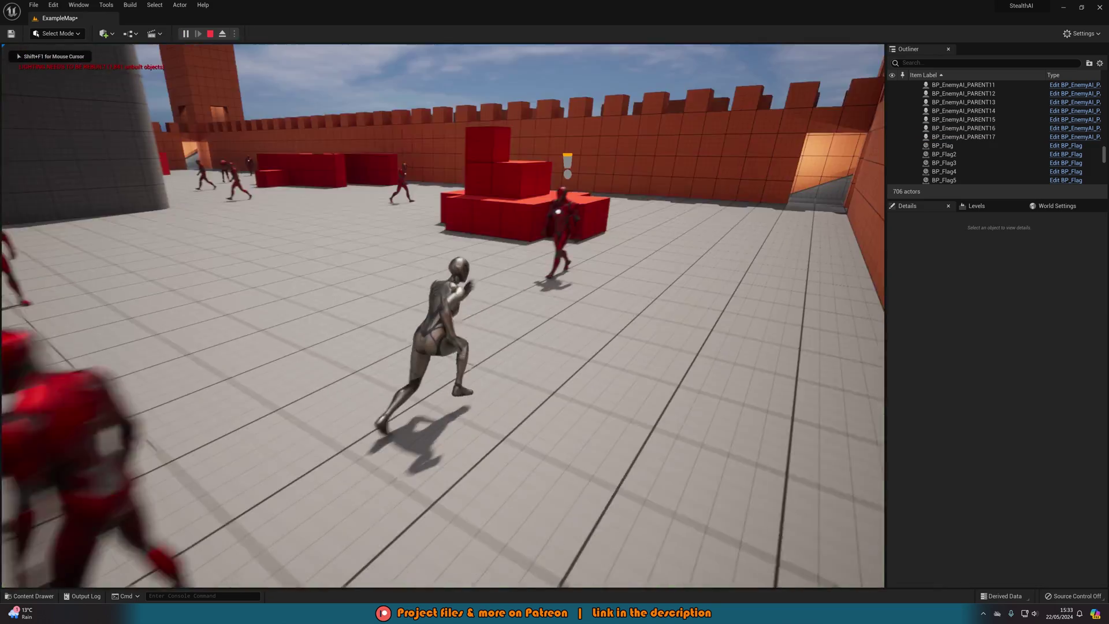
key(w)
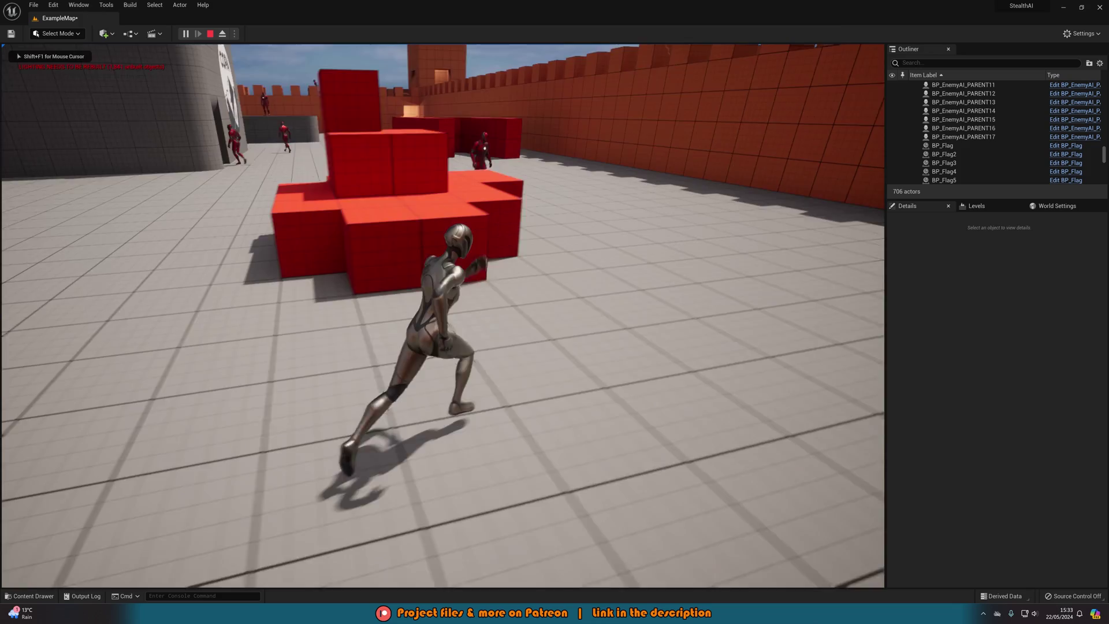
key(Escape)
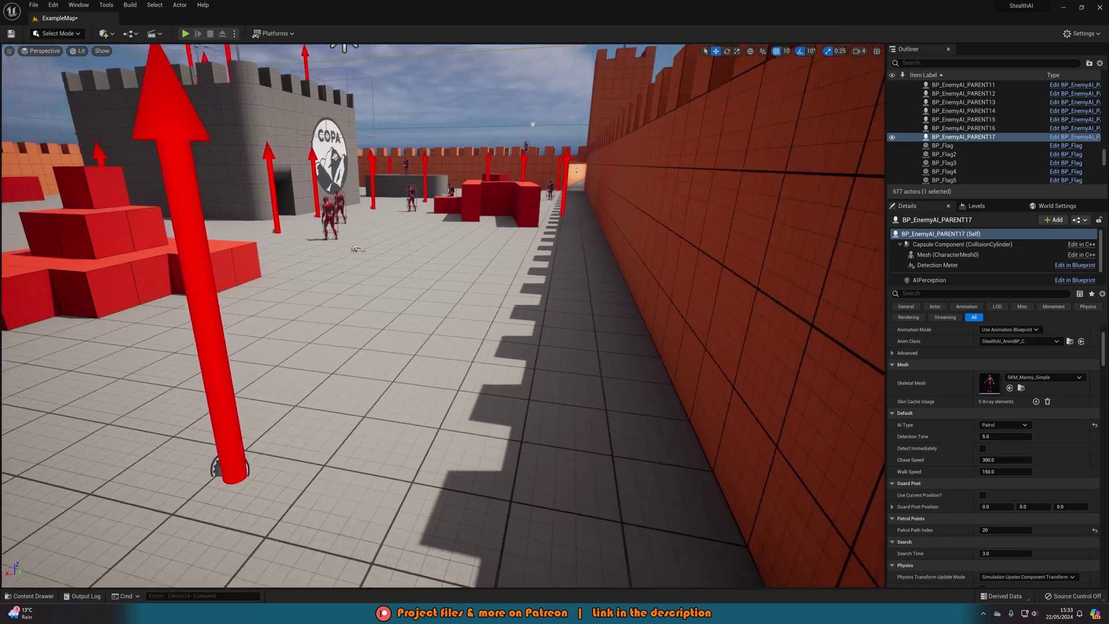
Play the level again, draw an enemy's attention and hide in the wall corridor to test its search behaviour, and end the session
key(alt+p)
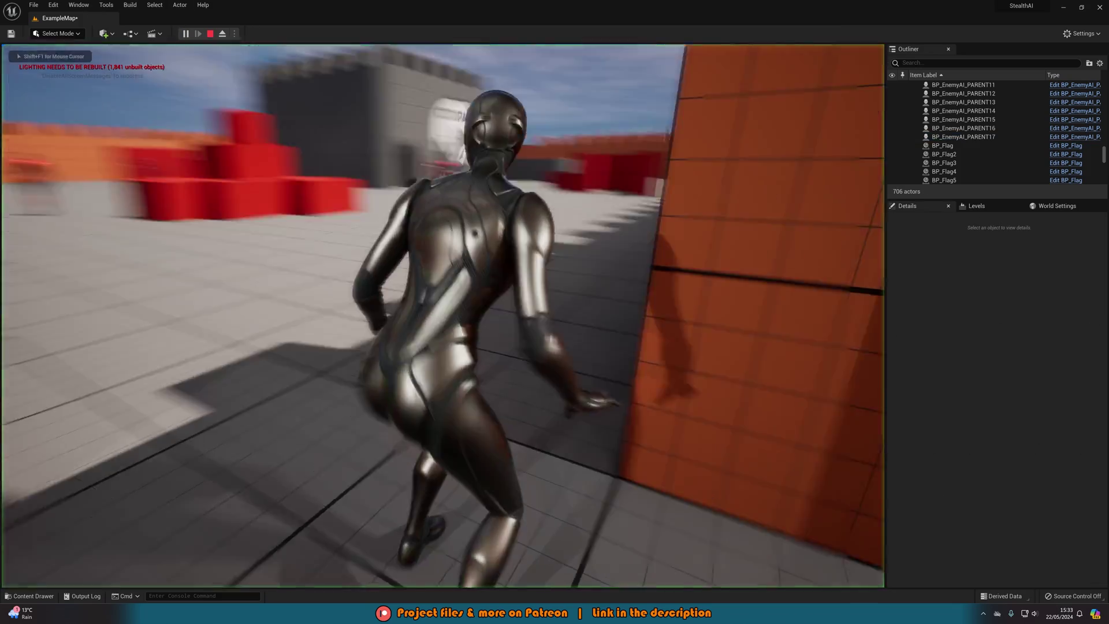
key(s)
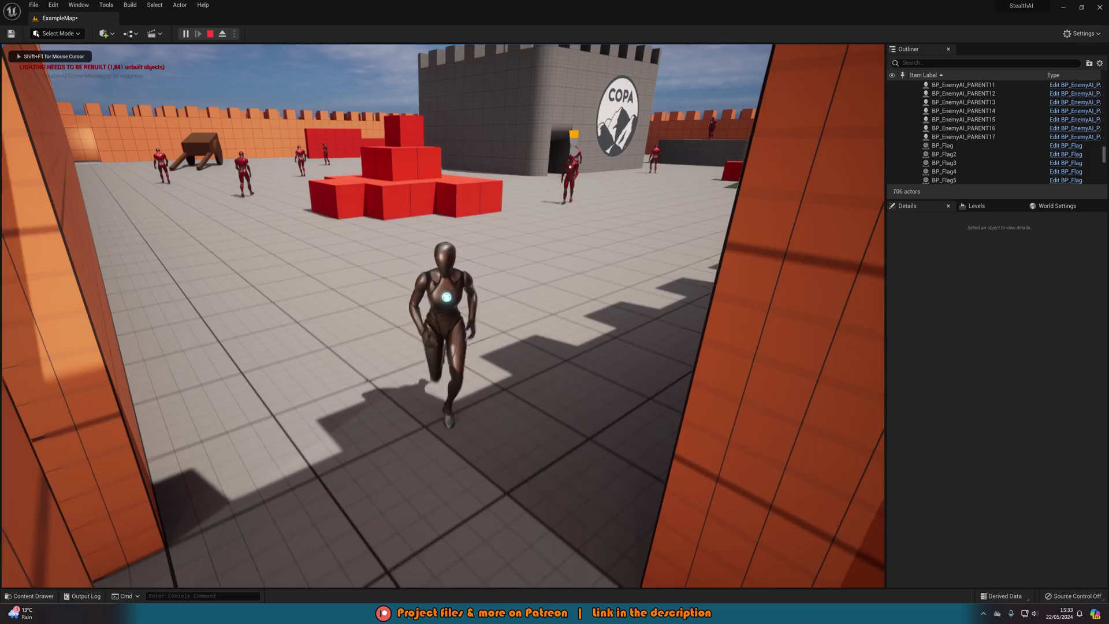
key(a)
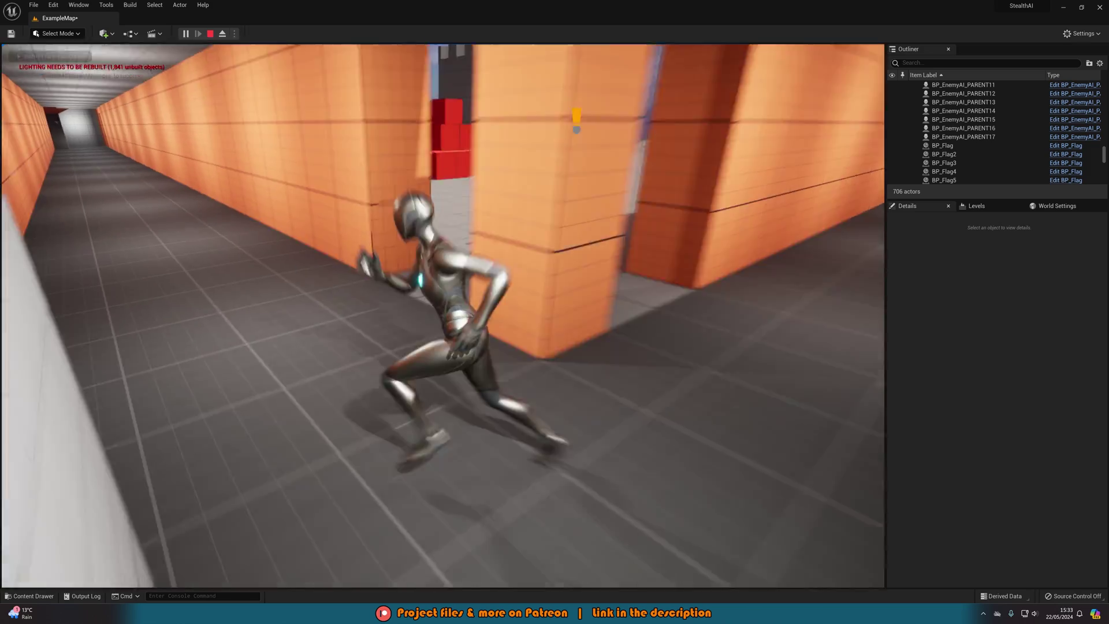
key(w)
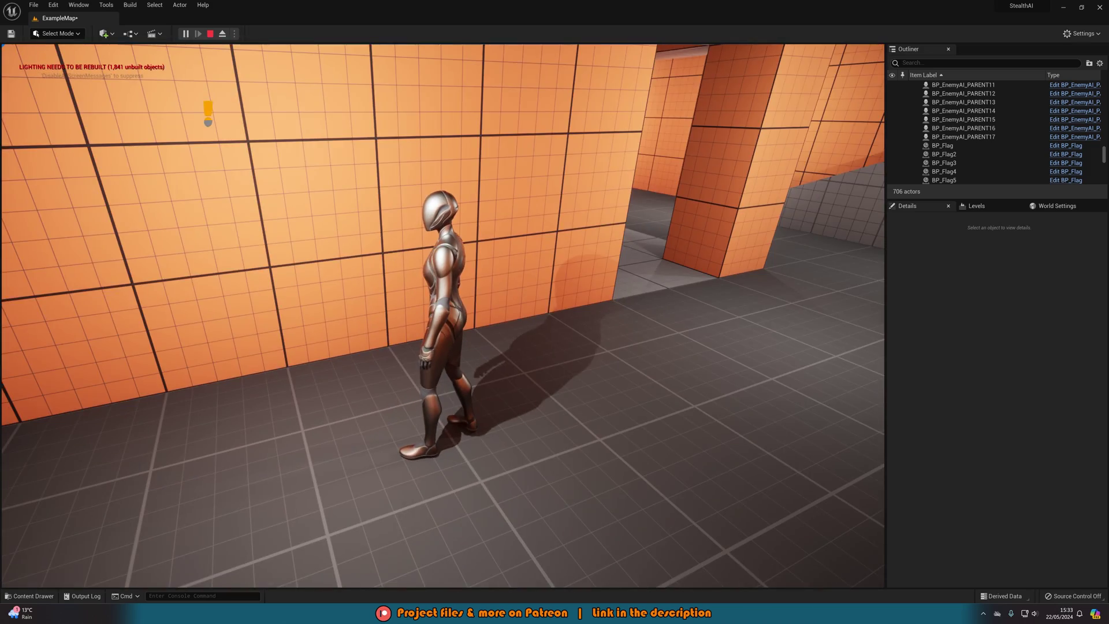
key(a)
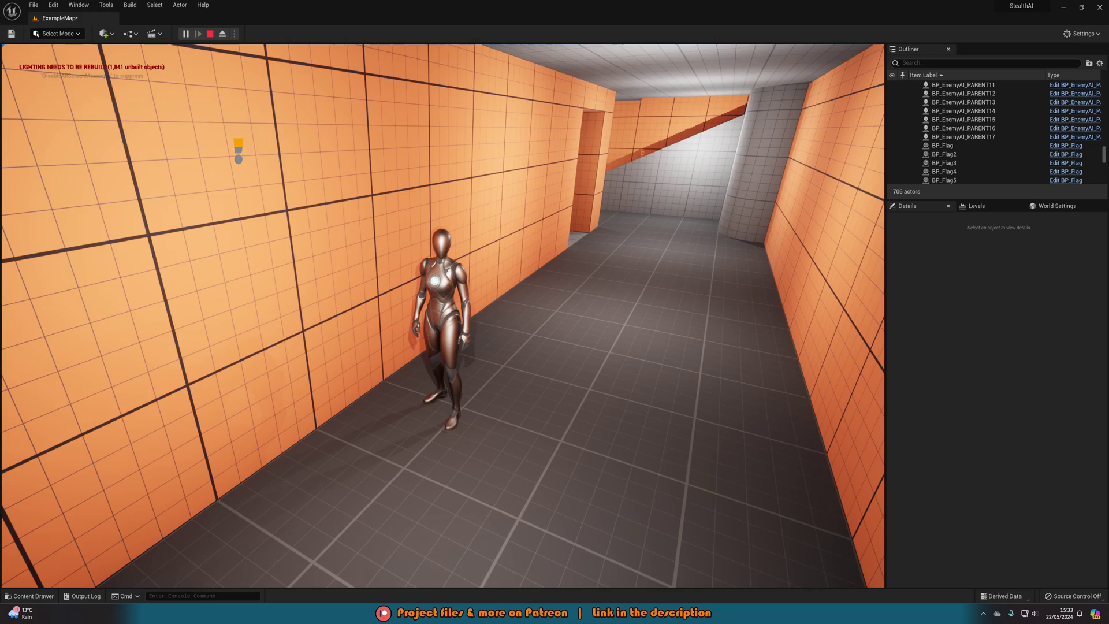
key(s)
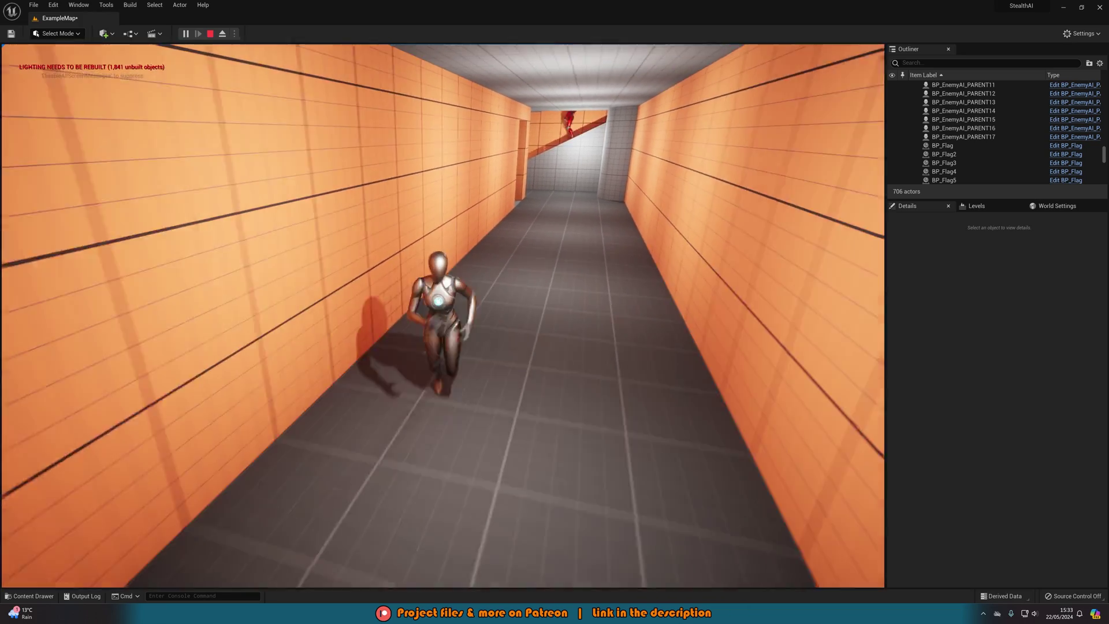
key(d)
key(s)
key(w)
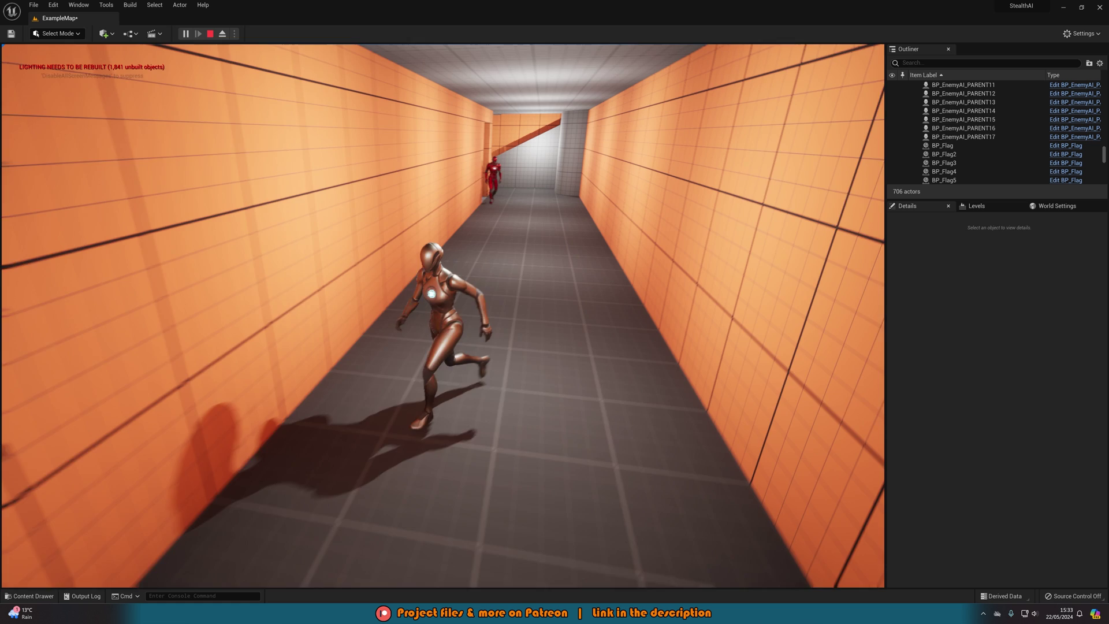
key(Escape)
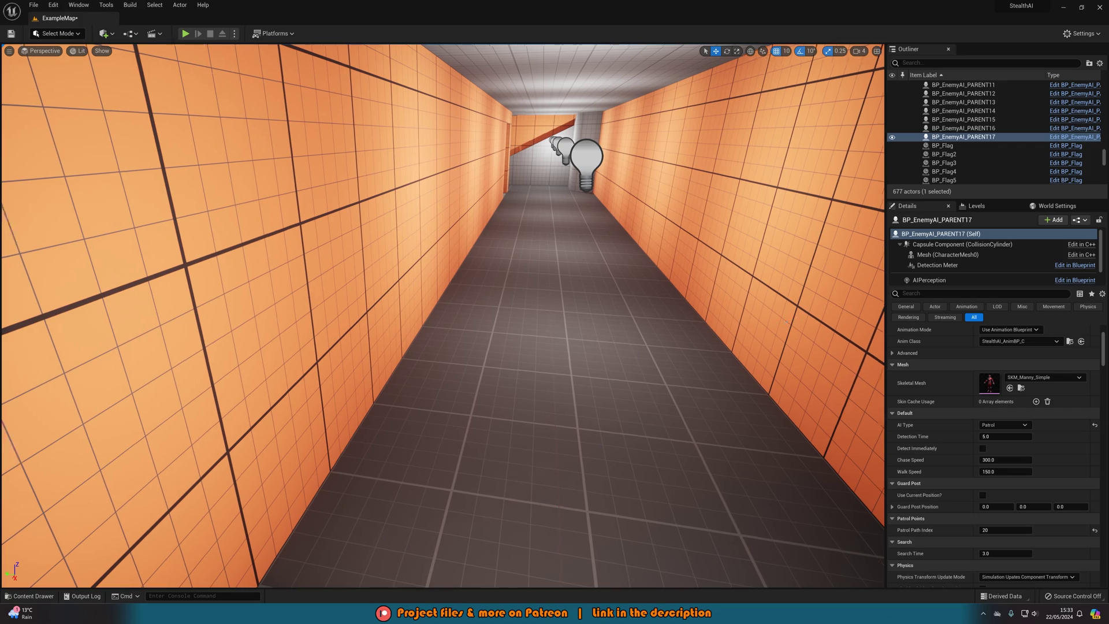
Examine the patrol paths across the whole castle map from above, including the BP_PatrolPointMasterComponent and its settings
key(f)
right_drag(776, 322, 779, 333)
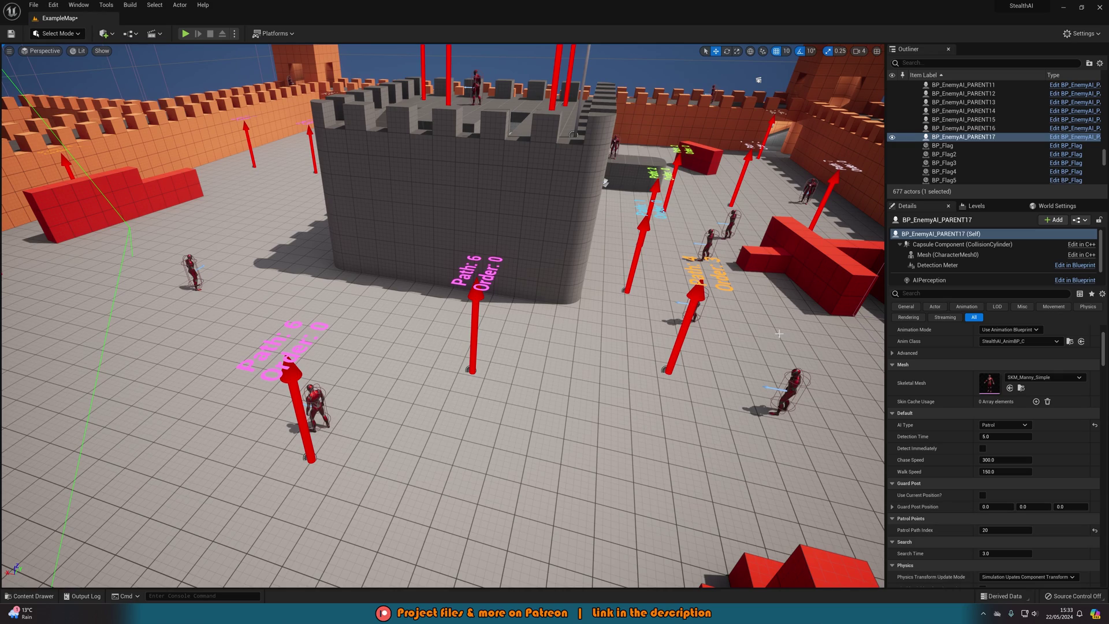
right_drag(779, 333, 779, 336)
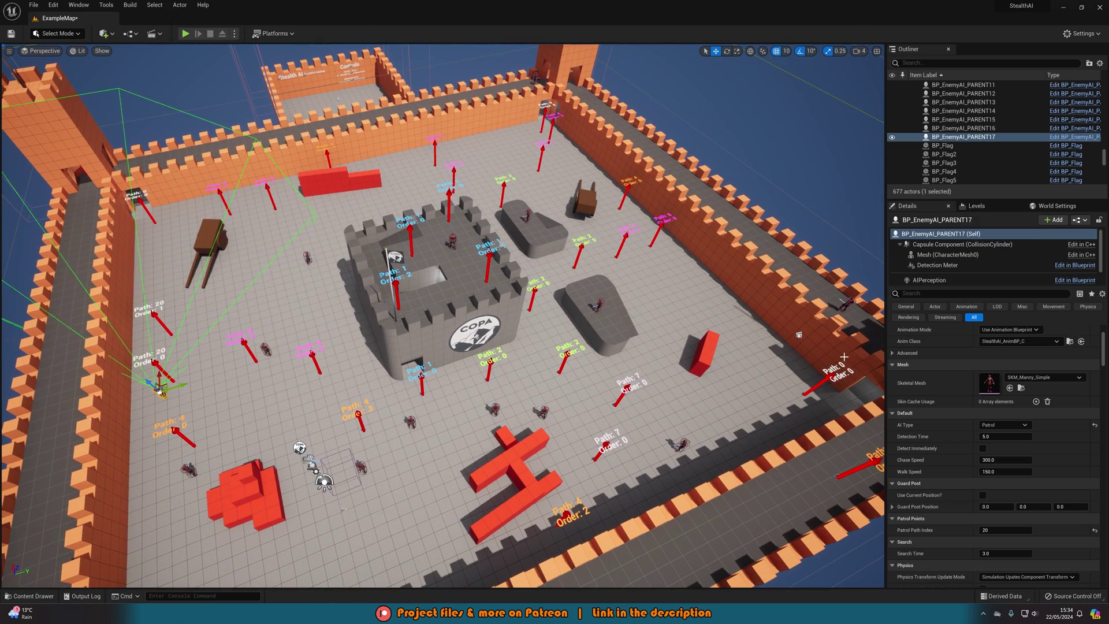
key(Escape)
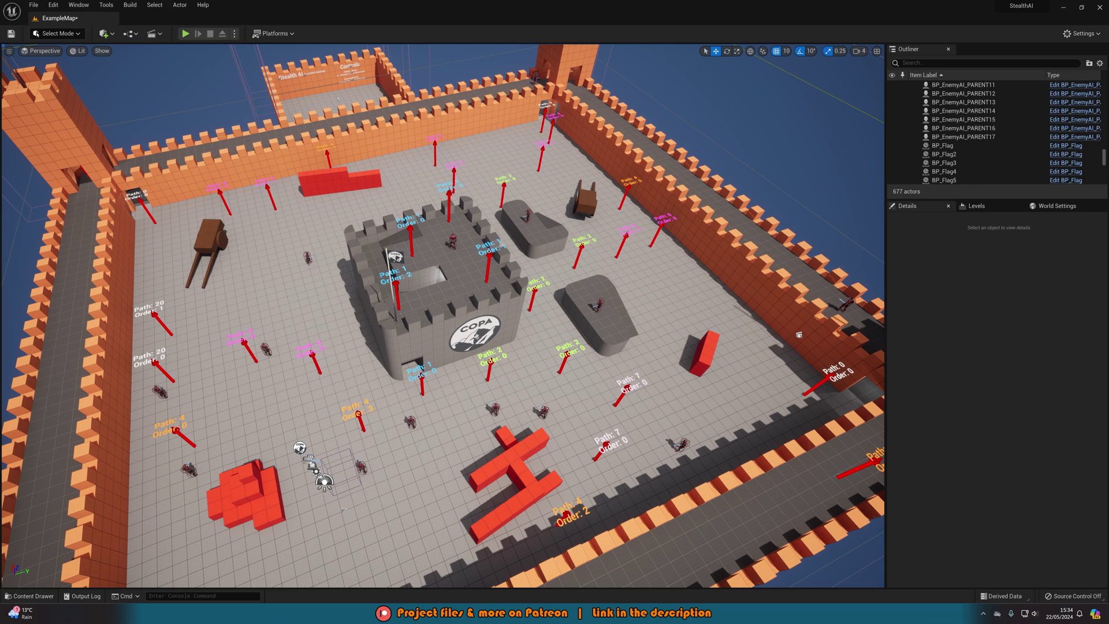
click(299, 447)
right_drag(575, 350, 575, 350)
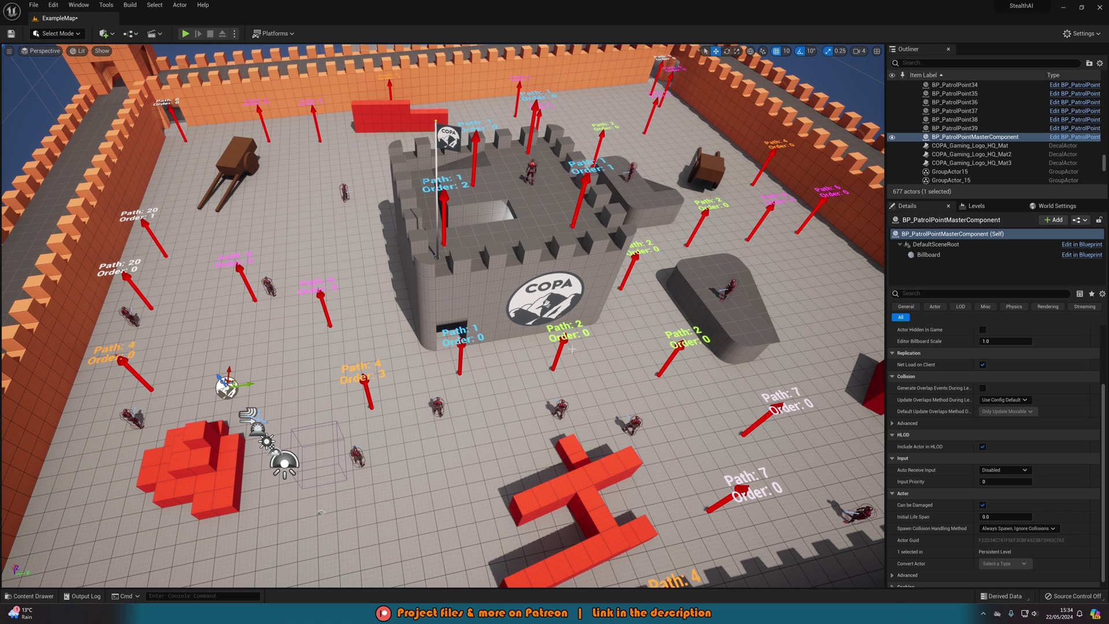
right_drag(528, 288, 525, 287)
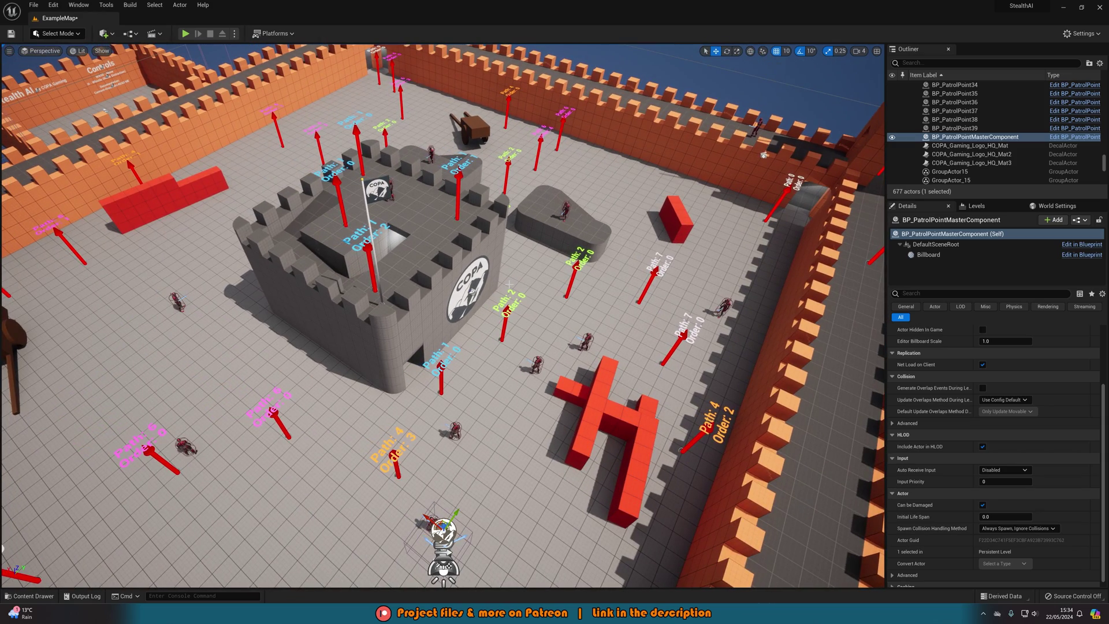
key(Escape)
right_drag(515, 284, 516, 285)
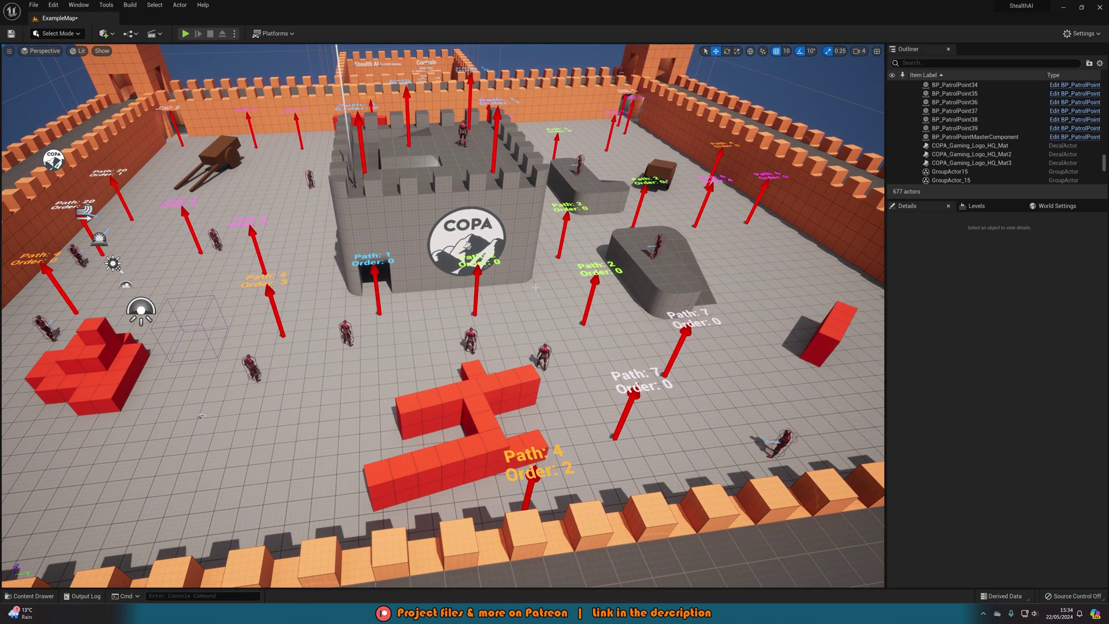